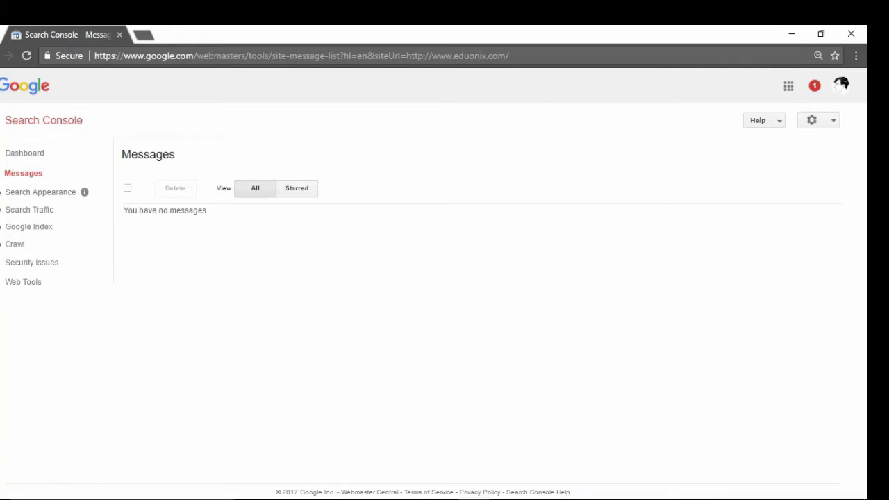
Review the site's Structured Data and Rich Cards reports under Search Appearance.
left_click(42, 191)
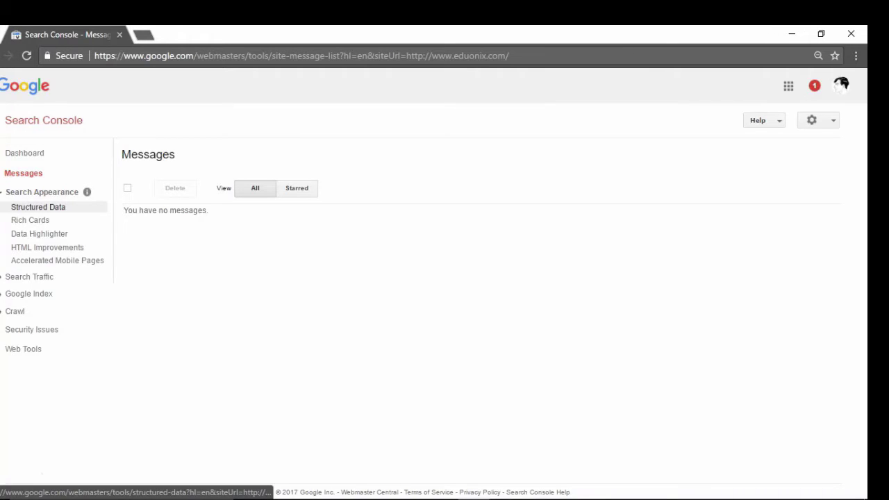
left_click(38, 207)
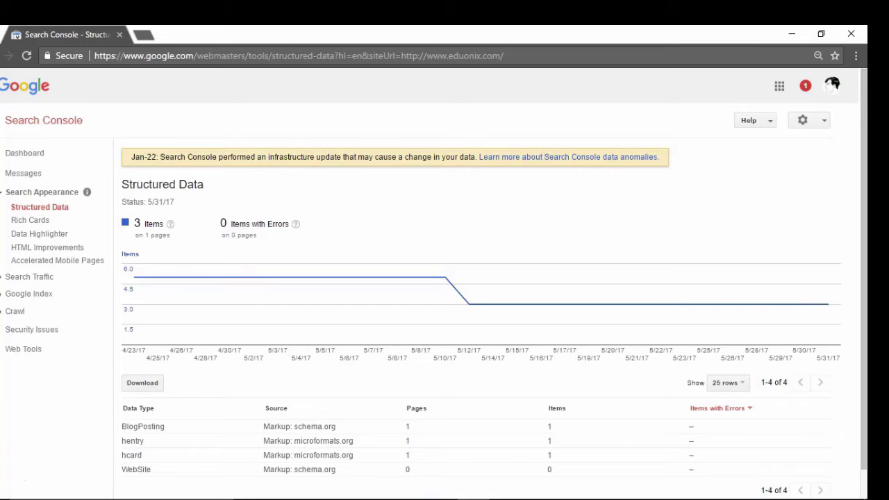
scroll(305, 455, "down", 1)
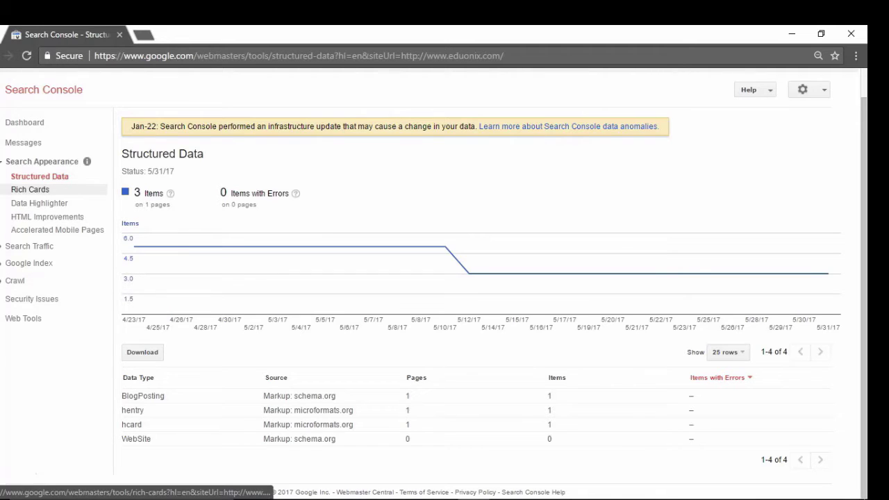
left_click(30, 189)
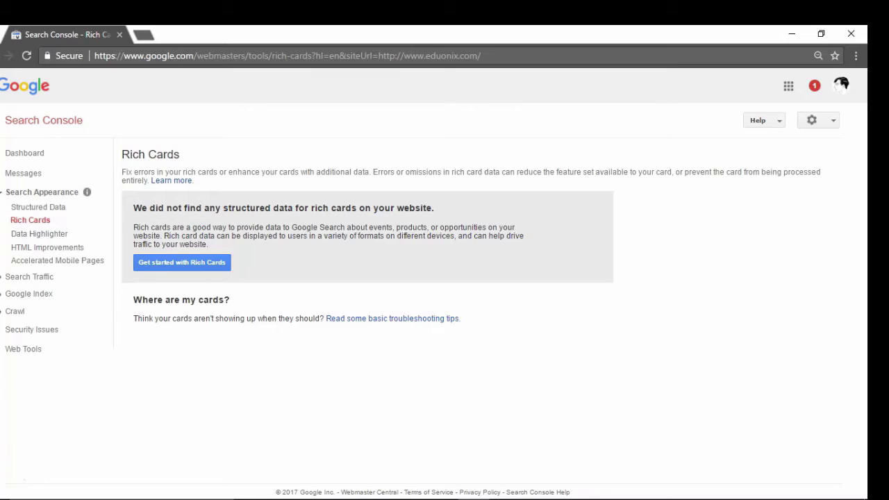
View the Data Highlighter page and its form for tagging a typical page URL, closing the form without submitting it.
left_click(39, 233)
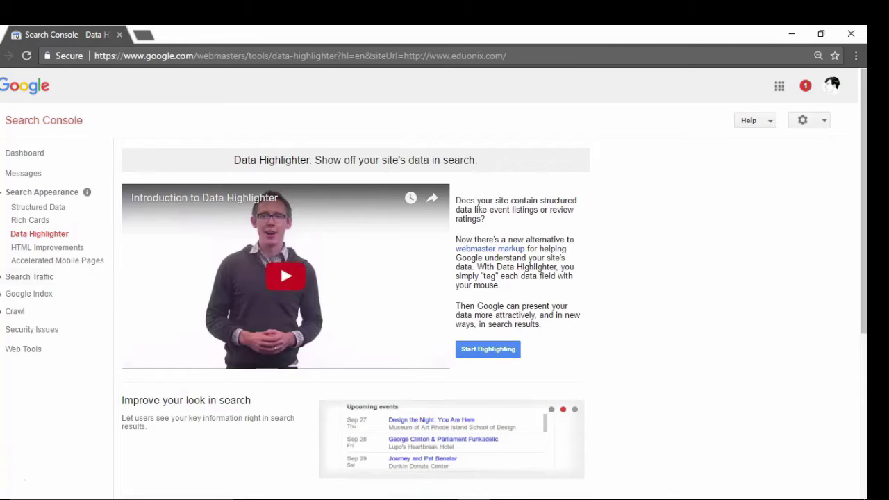
left_click(488, 350)
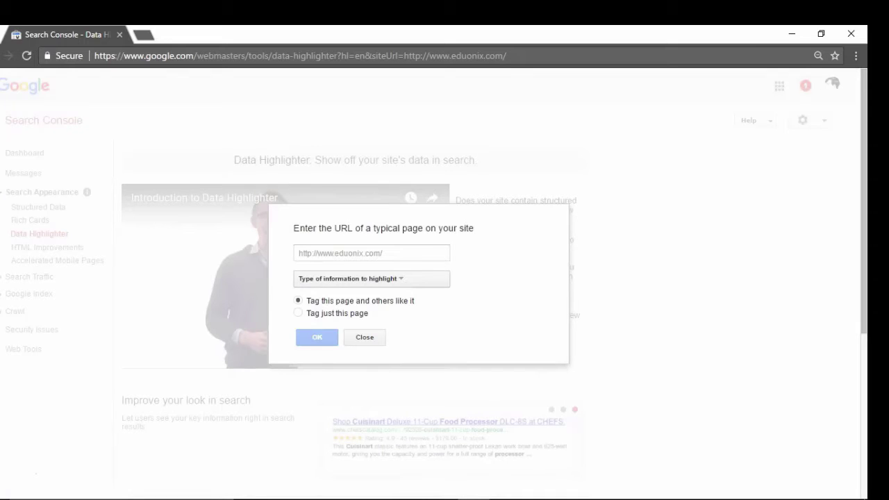
left_click(371, 254)
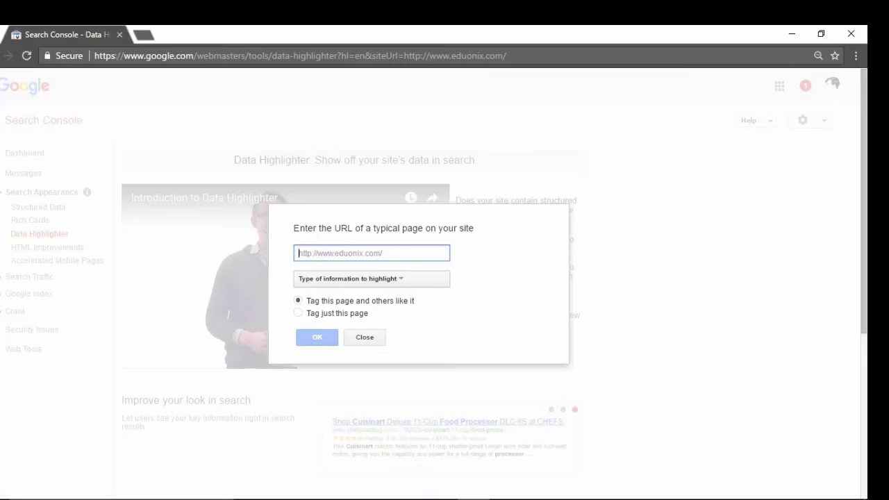
left_click(364, 337)
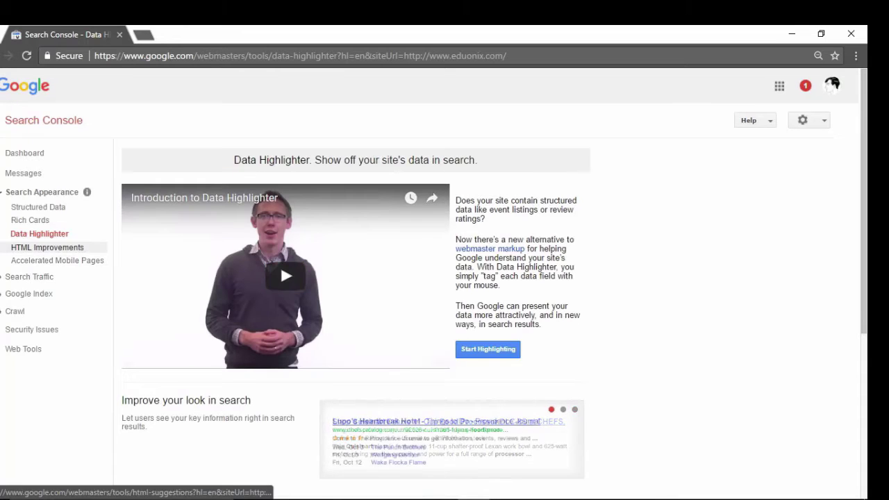
Review the HTML Improvements report and the Accelerated Mobile Pages issue "Prohibited or invalid use of HTML Tag".
left_click(48, 247)
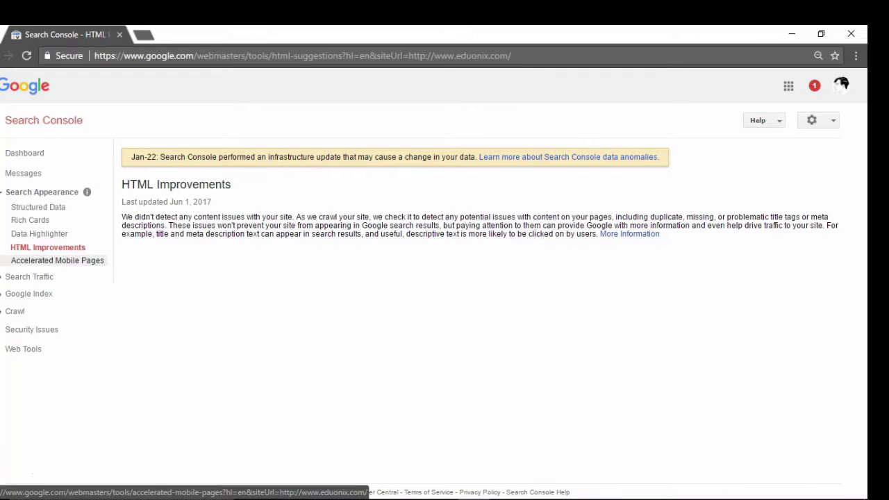
left_click(57, 261)
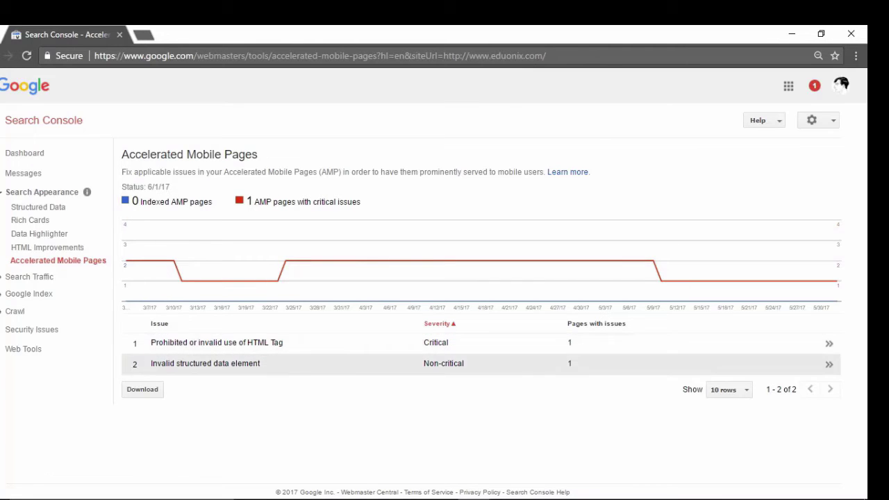
left_click(217, 343)
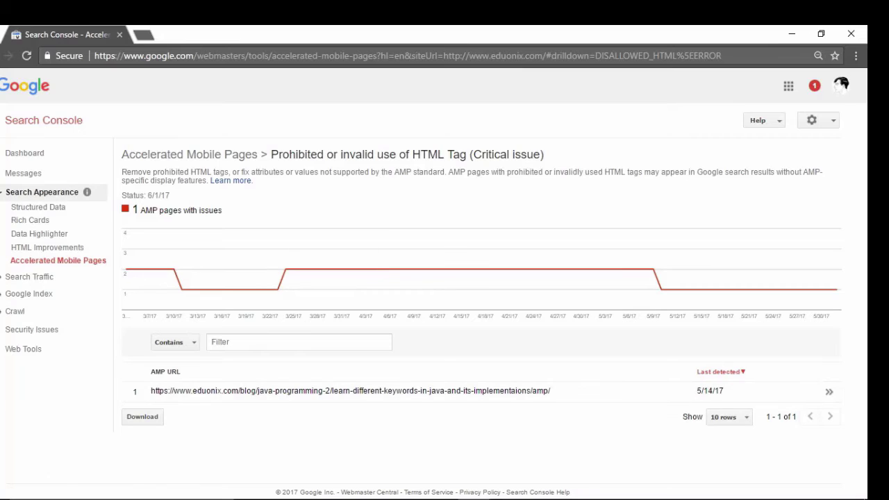
left_click(42, 192)
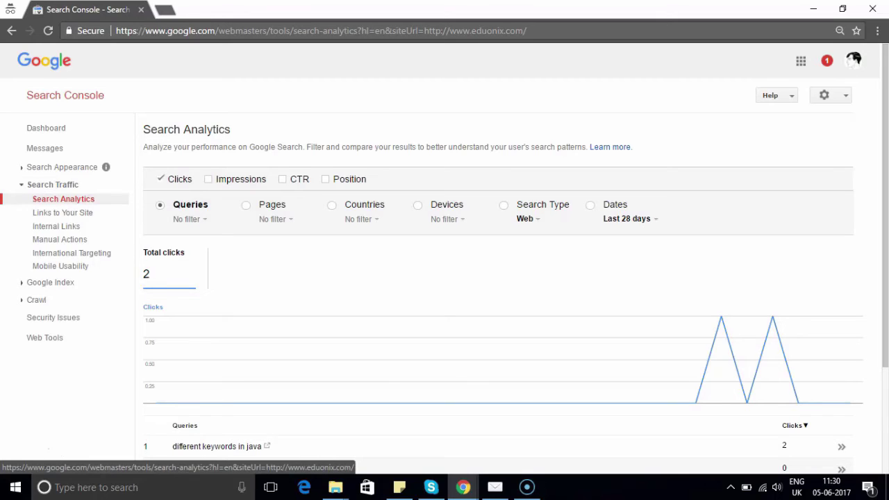
Set the Search Analytics report's date range to the last 7 days.
left_click(63, 199)
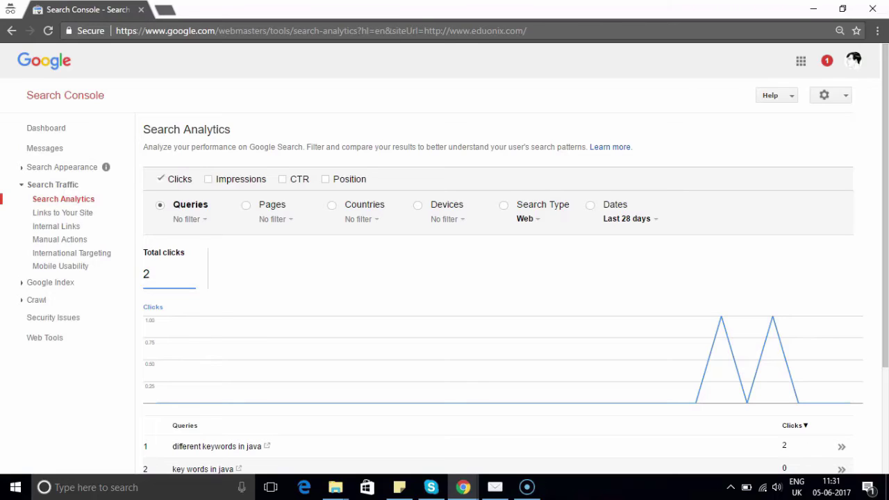
left_click(631, 219)
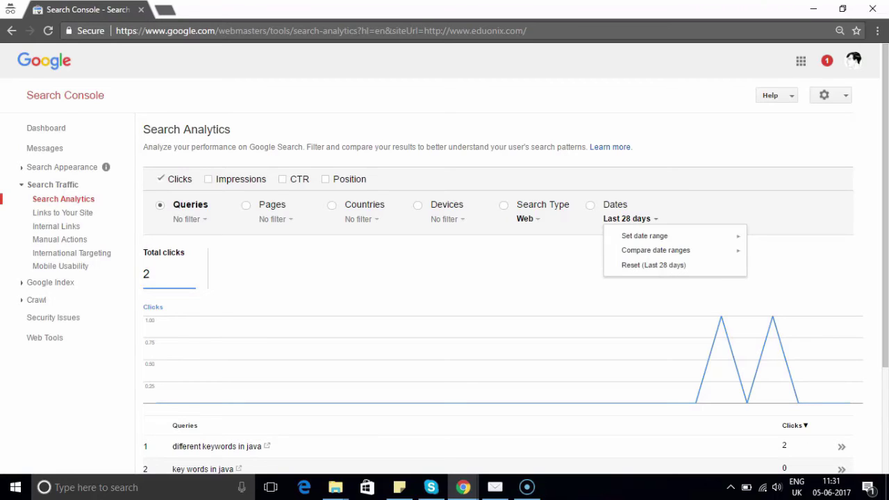
mouse_move(644, 236)
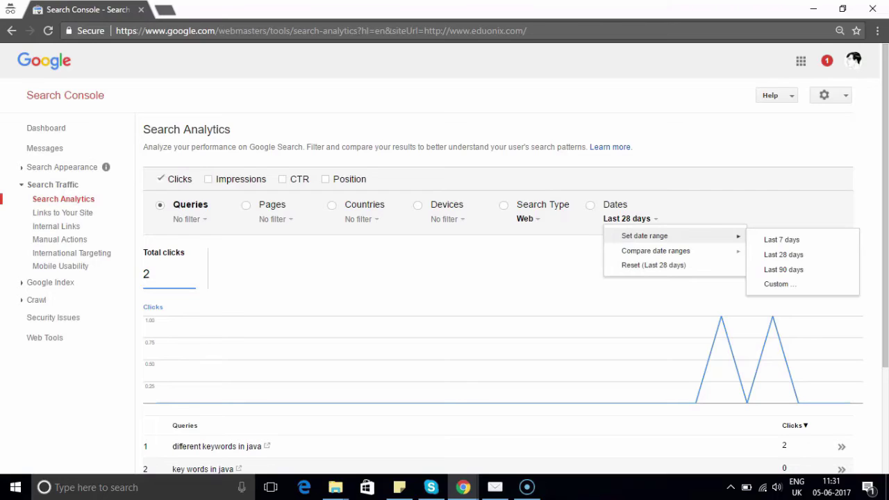
left_click(781, 239)
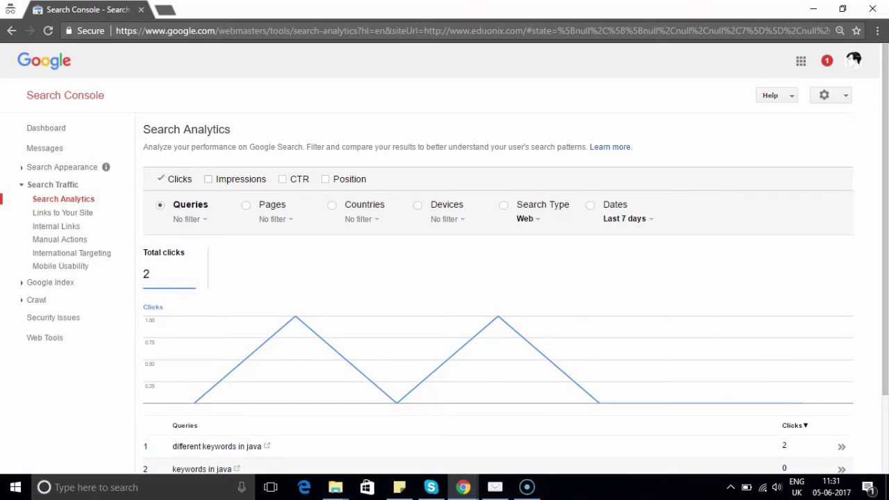
Add the Impressions metric to the Search Analytics report and review the clicks and impressions per query.
left_click(209, 178)
scroll(444, 259, "down", 1)
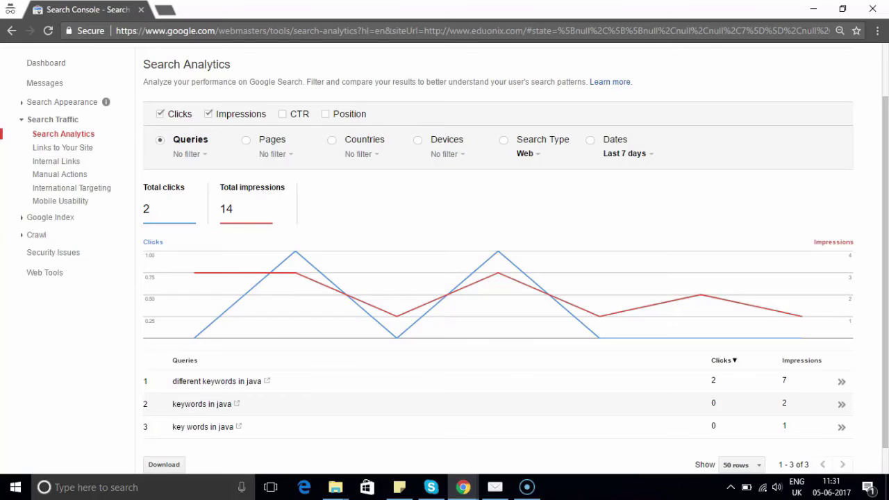
scroll(444, 263, "down", 1)
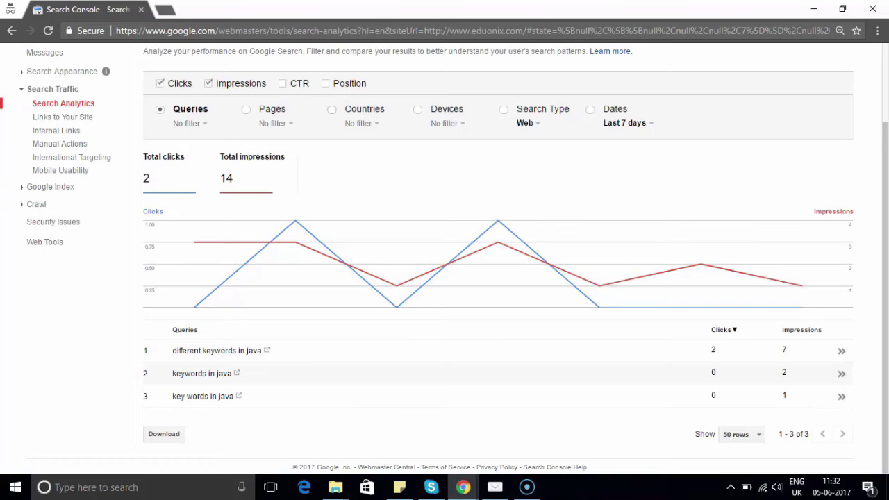
Group the Search Analytics data by Countries and examine the clicks and impressions for each country.
left_click(332, 109)
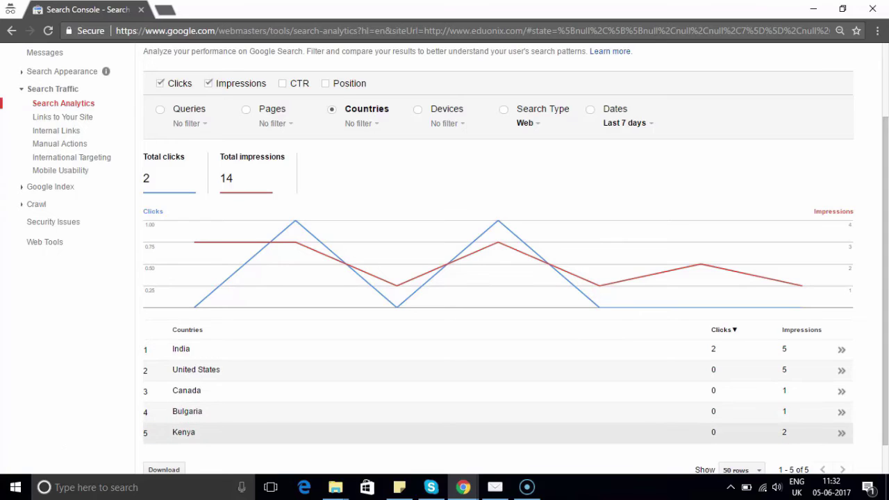
scroll(292, 394, "down", 1)
scroll(292, 394, "up", 2)
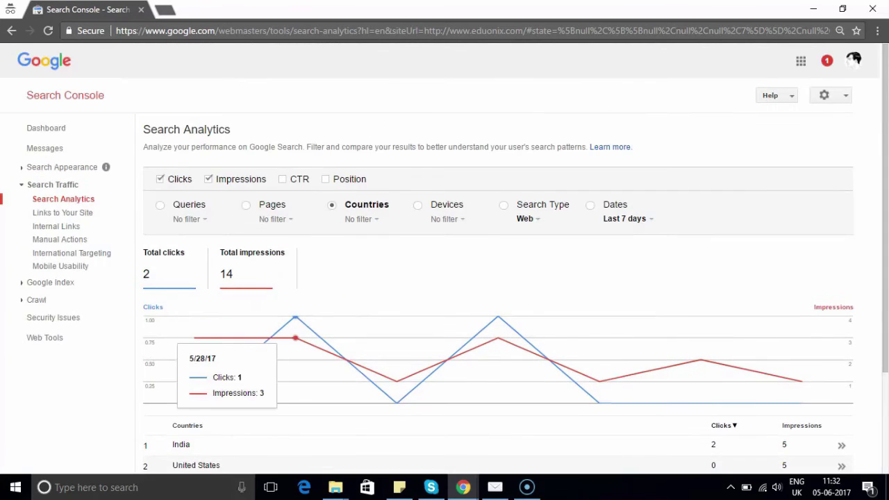
scroll(295, 348, "down", 2)
scroll(295, 348, "up", 2)
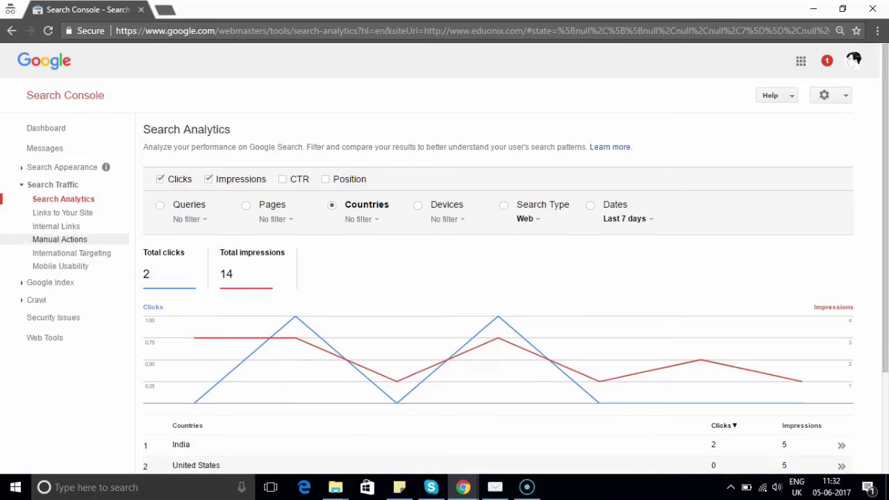
Review the Links to Your Site, Internal Links and Manual Actions reports under Search Traffic.
left_click(63, 213)
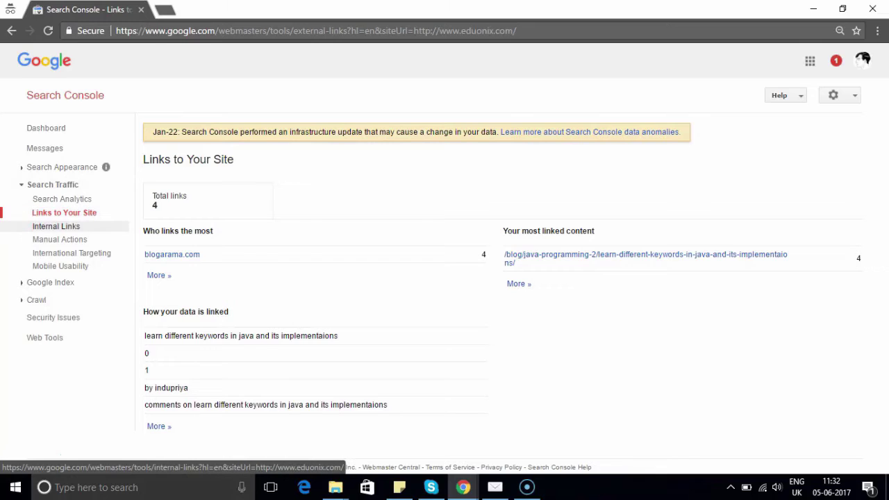
left_click(55, 226)
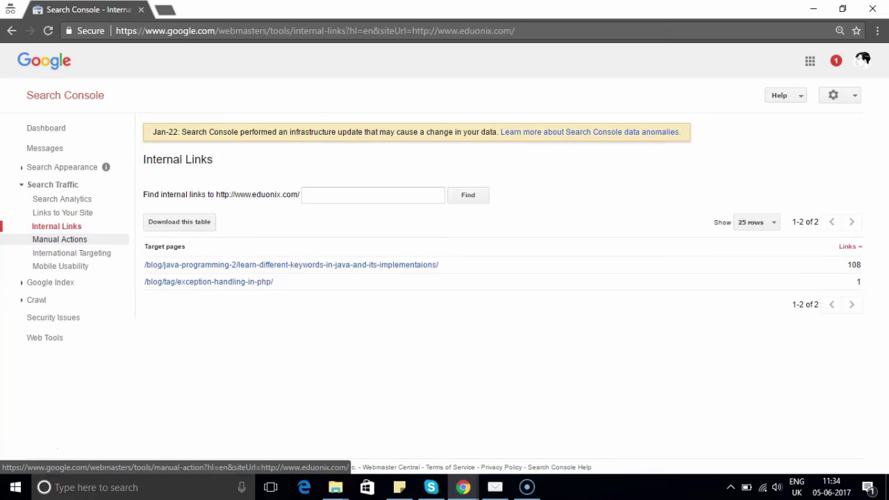
left_click(60, 239)
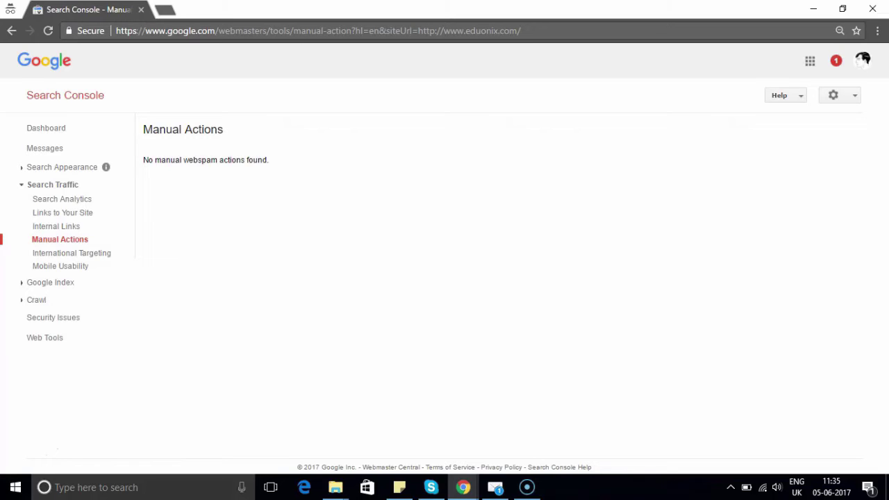
Check the language and country targeting under International Targeting, and open the Mobile Usability report.
left_click(71, 253)
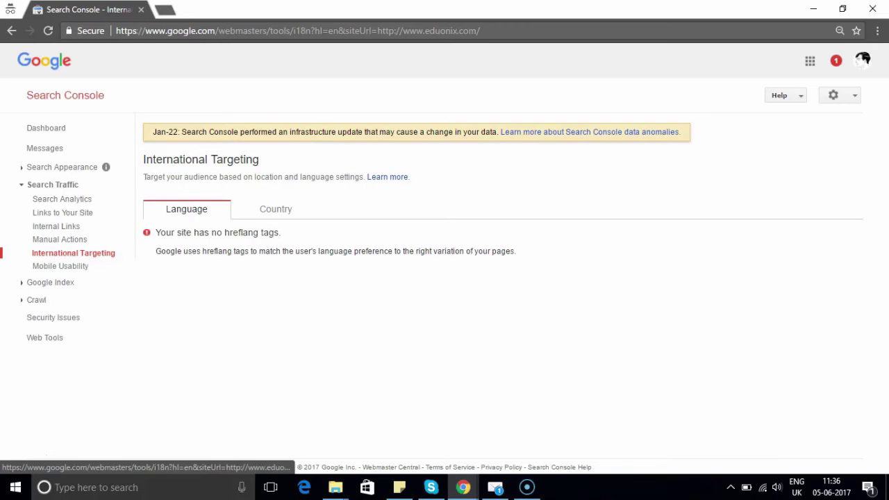
left_click(276, 209)
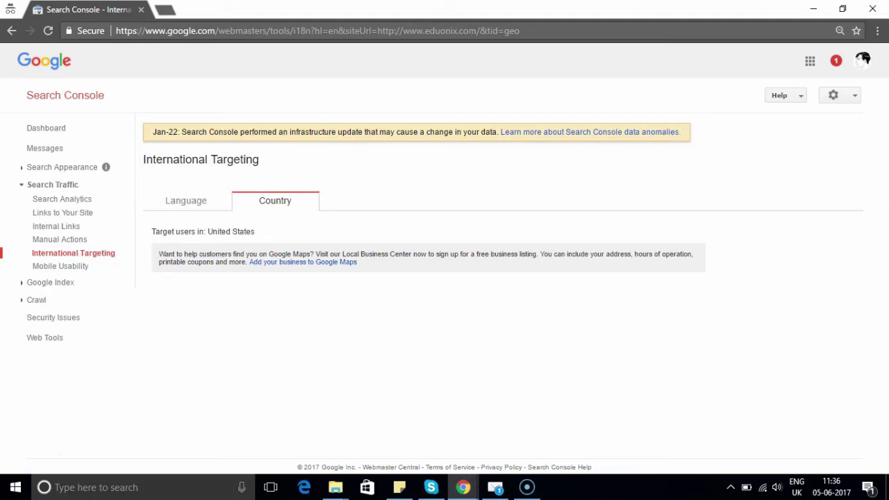
left_click(60, 266)
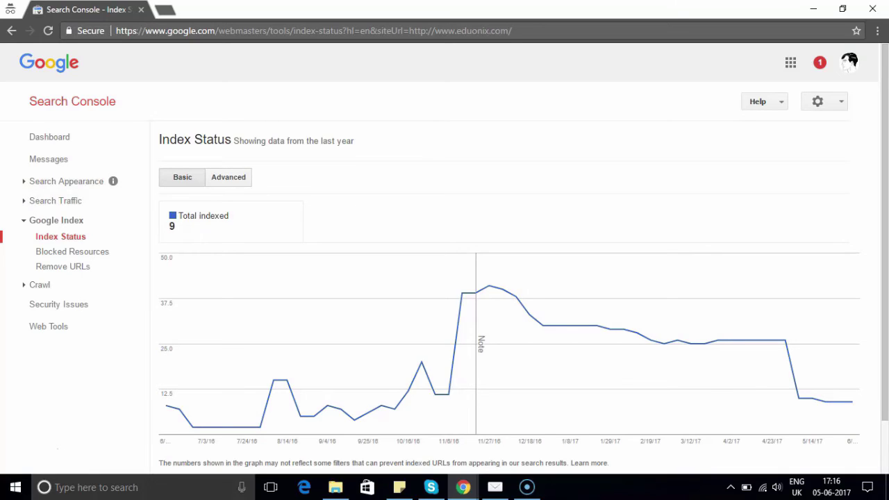
View the advanced Index Status graph, followed by the Blocked Resources and Remove URLs pages under Google Index.
left_click(228, 177)
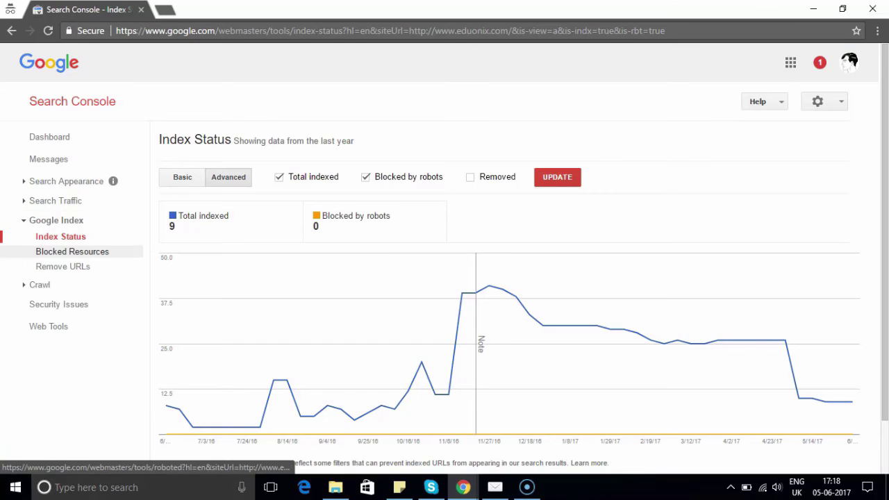
left_click(72, 252)
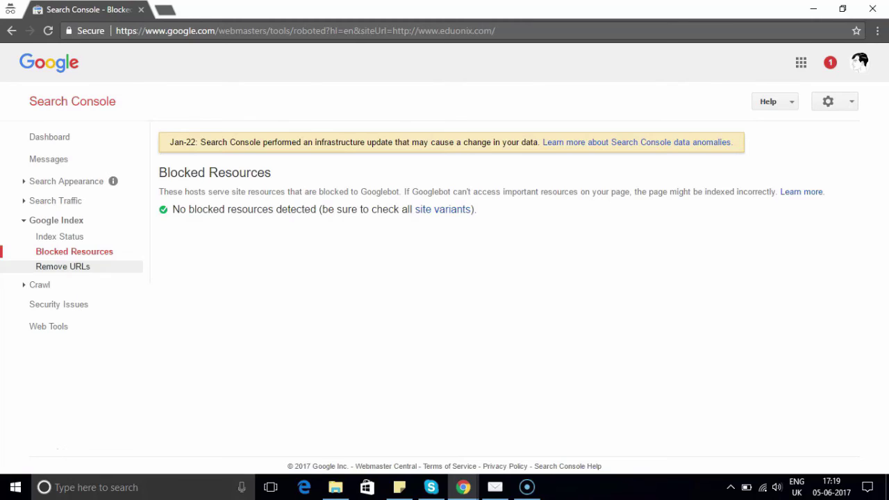
left_click(62, 266)
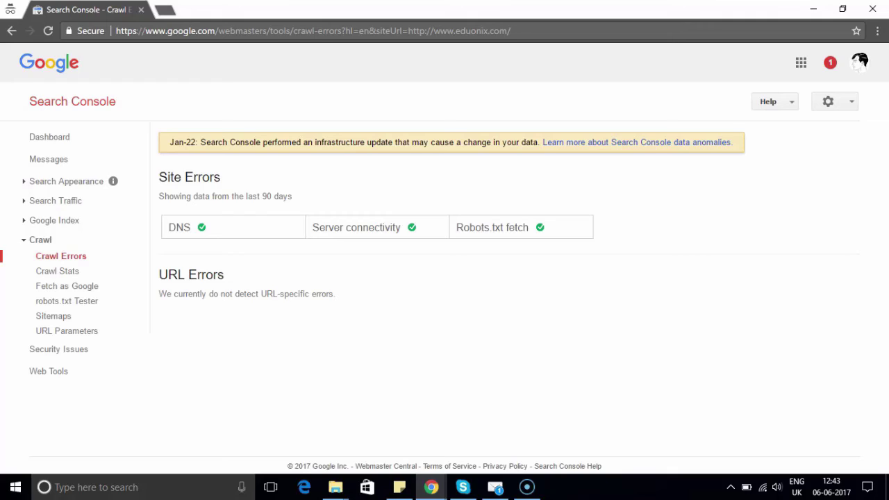
Look through the Crawl Stats, Fetch as Google, robots.txt Tester, Sitemaps and URL Parameters pages under Crawl.
left_click(57, 271)
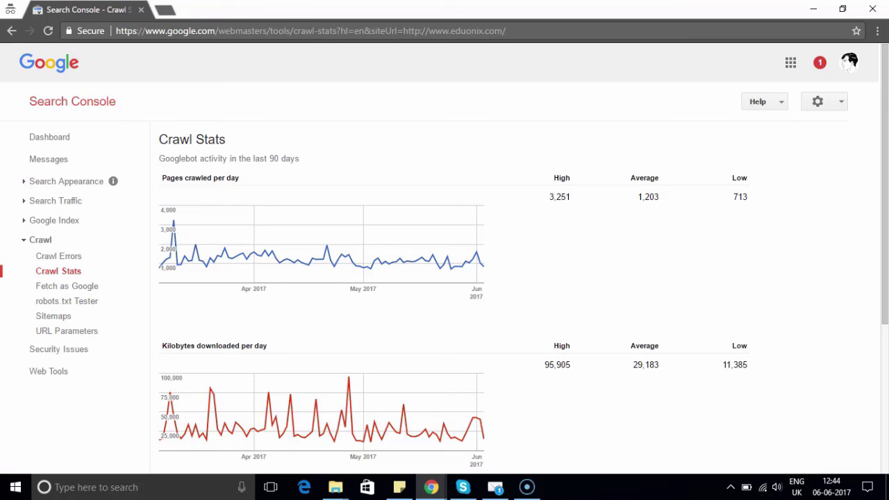
left_click(67, 285)
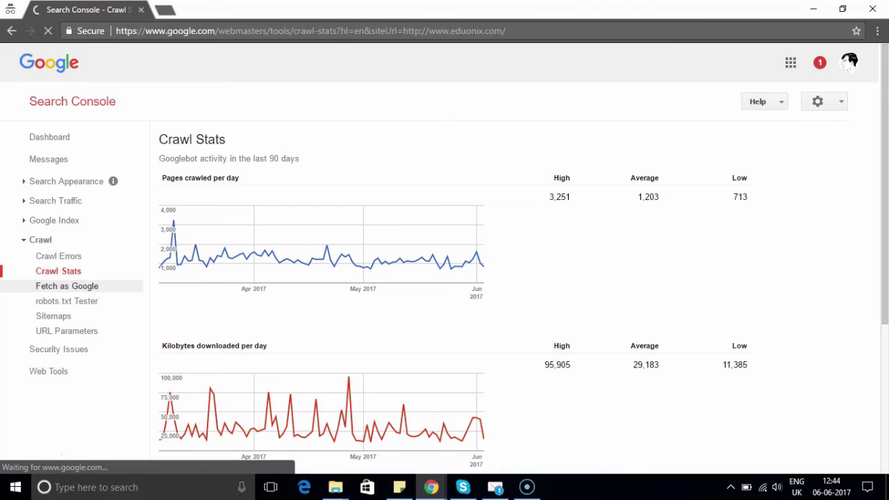
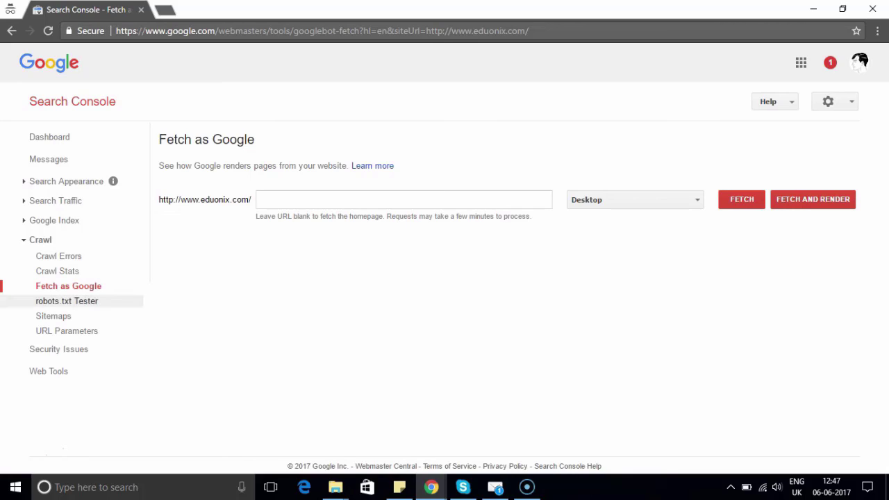
left_click(67, 301)
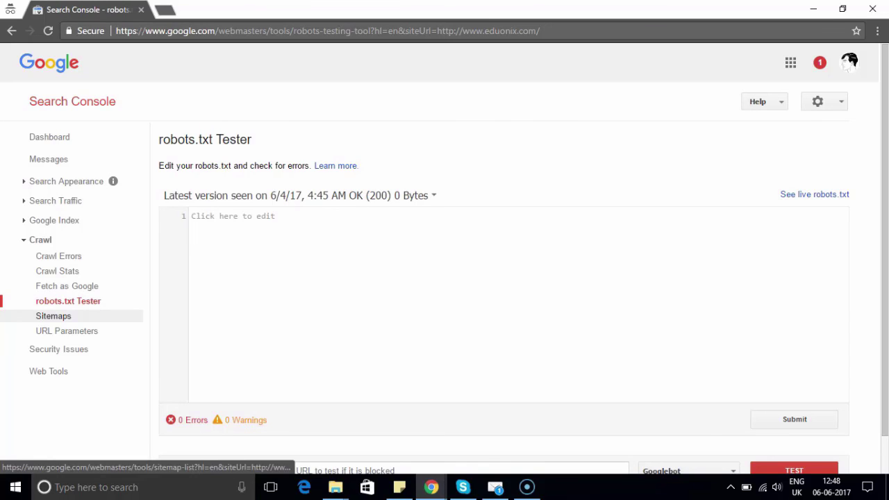
left_click(53, 316)
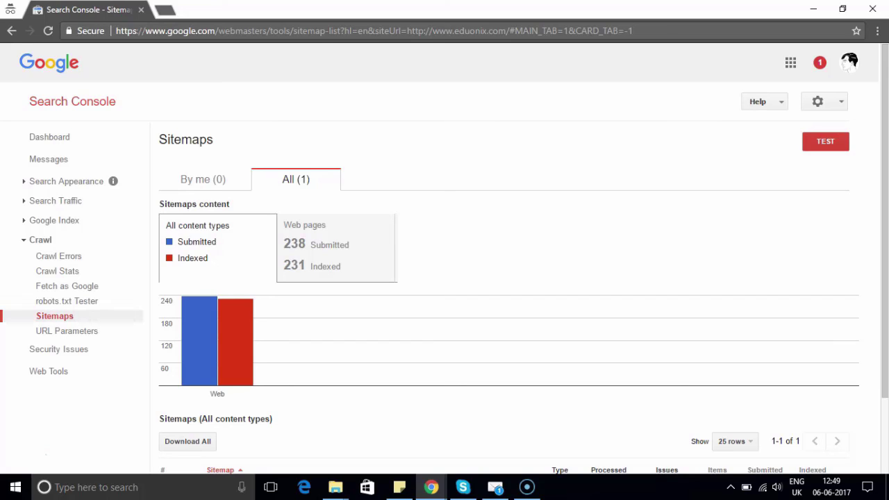
left_click(67, 331)
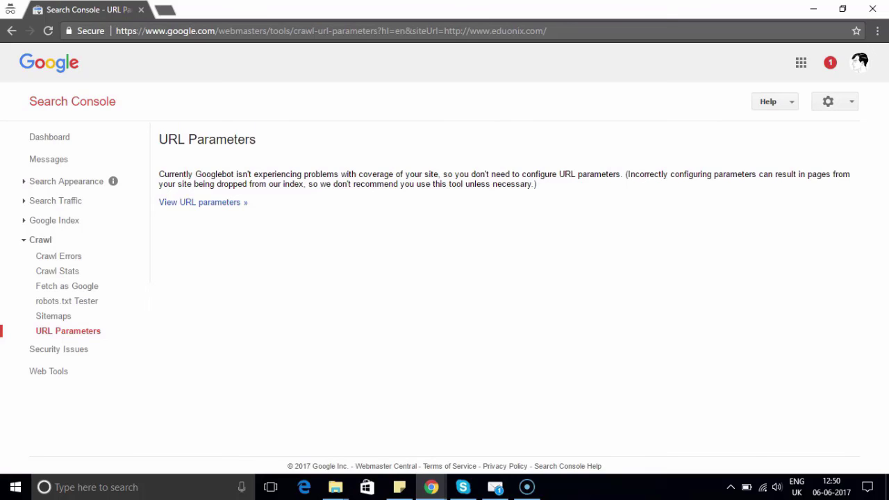
Check the site's Security Issues report and open the Web Tools page listing the testing tools.
left_click(59, 350)
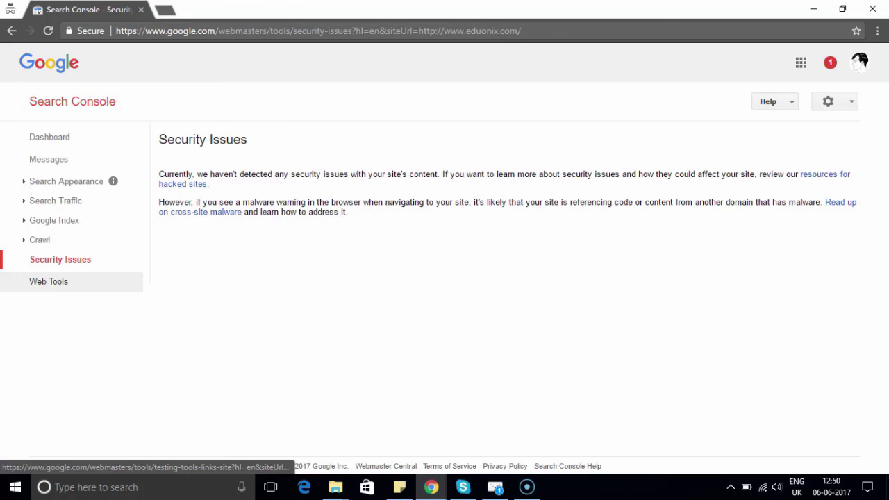
left_click(49, 281)
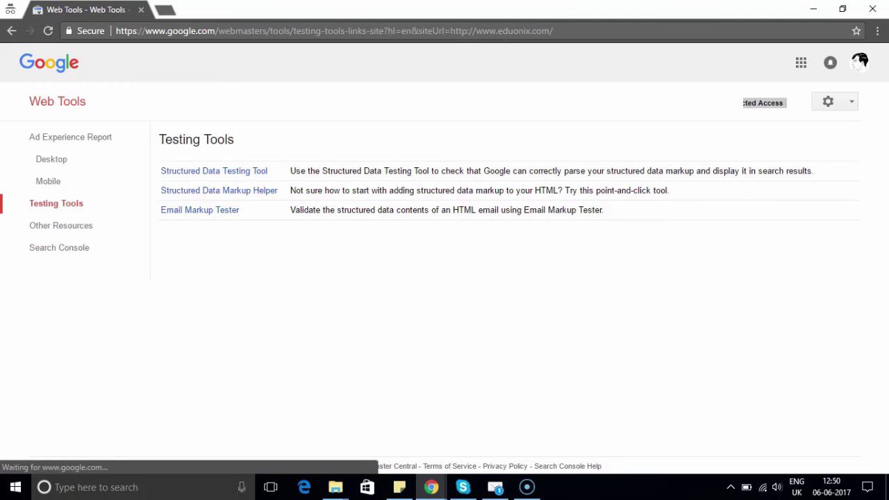